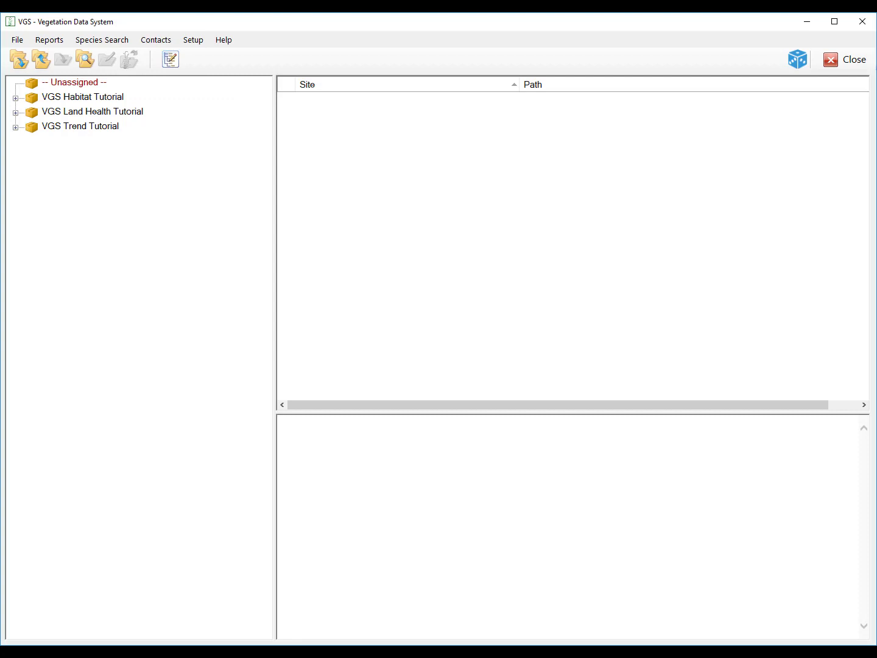
# Expand VGS Trend Tutorial and its Reading The Range folder, briefly expand and collapse Doogle Allotment, and clear the folder selection.
pyautogui.click(15, 127)
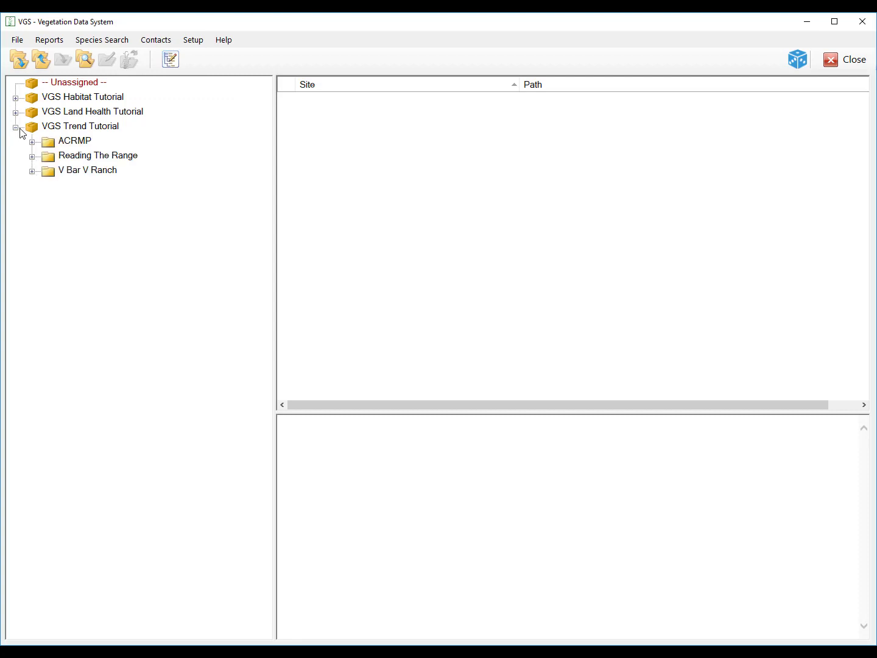
pyautogui.click(32, 156)
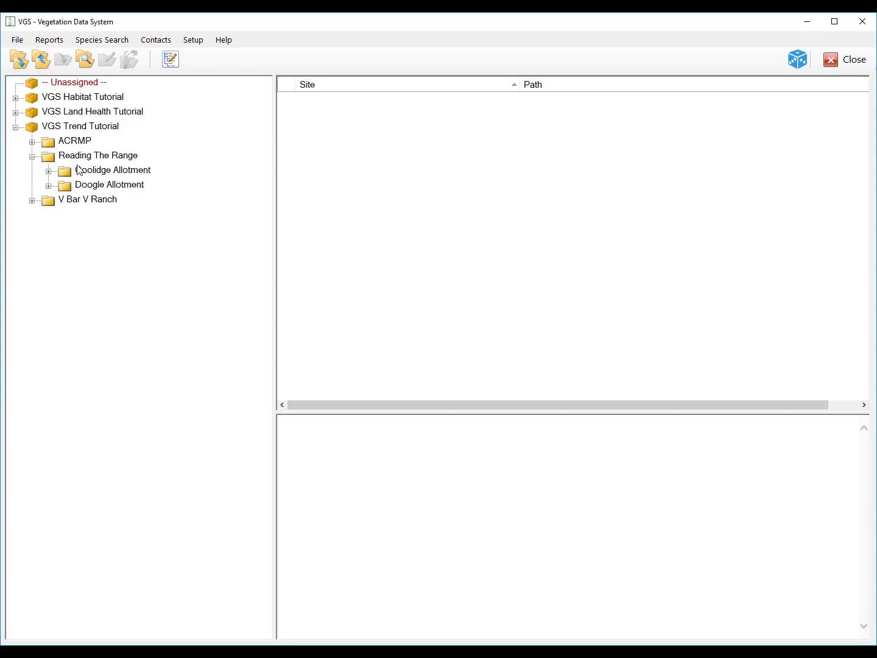
pyautogui.click(109, 189)
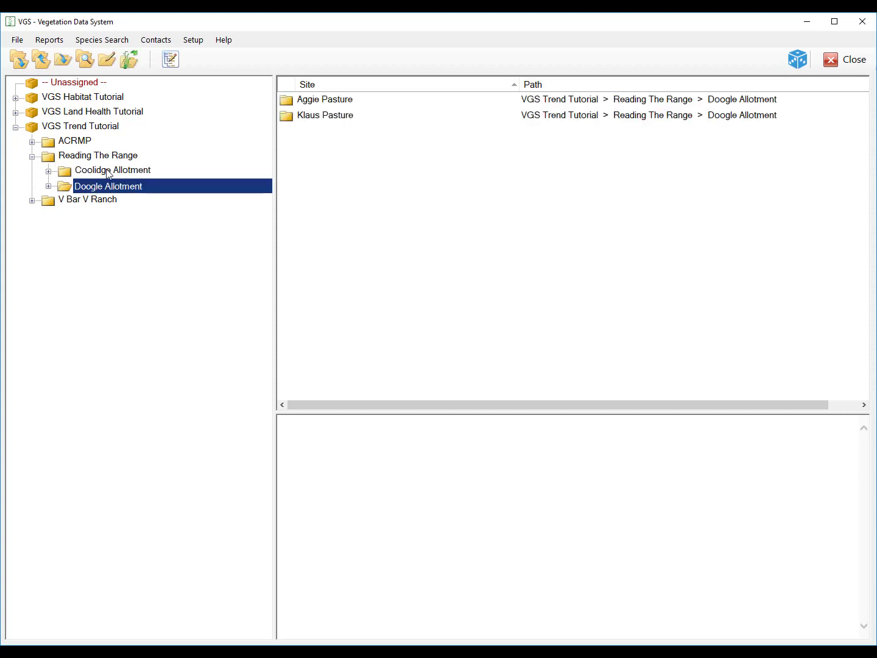
pyautogui.click(109, 174)
pyautogui.doubleClick(114, 187)
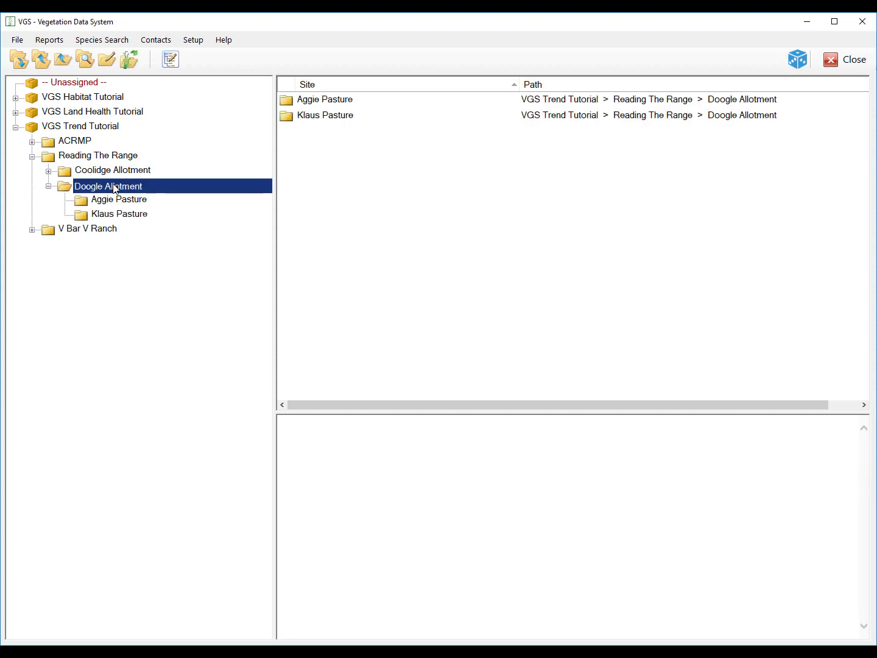
pyautogui.doubleClick(115, 187)
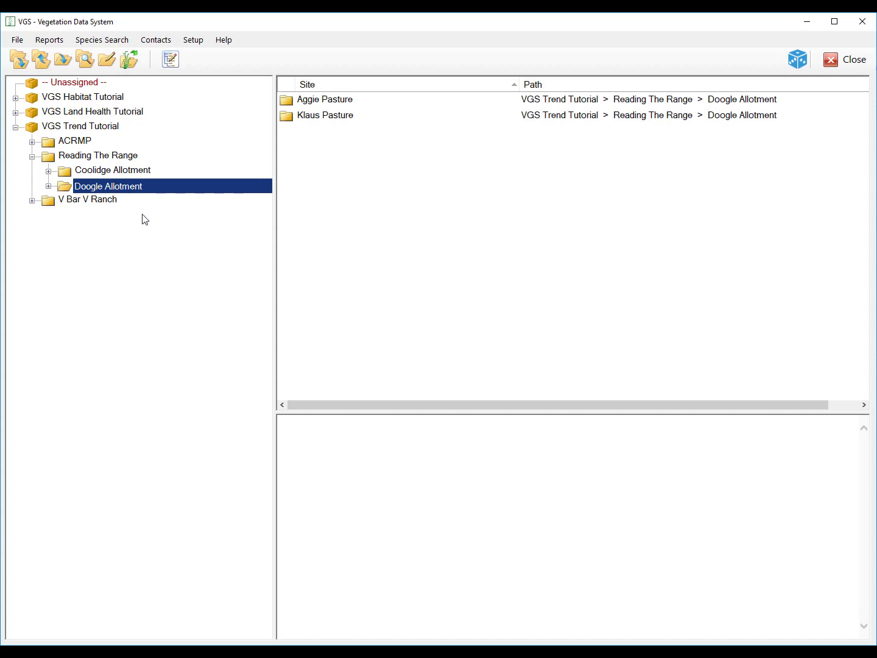
pyautogui.click(155, 227)
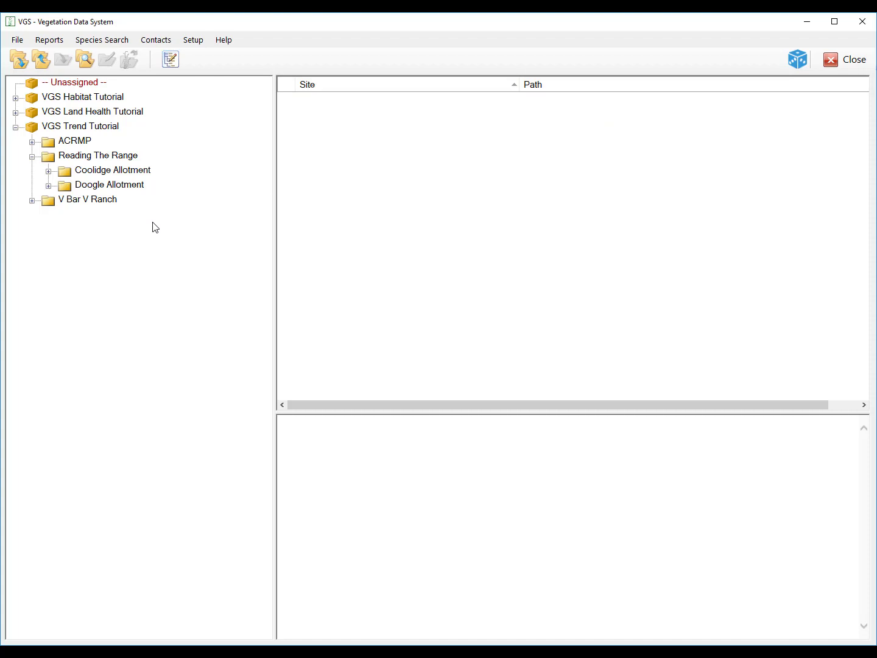
# Expand Doogle Allotment, list the sites in Klaus Pasture and select the KA4 North Sheep site.
pyautogui.click(48, 185)
pyautogui.click(93, 216)
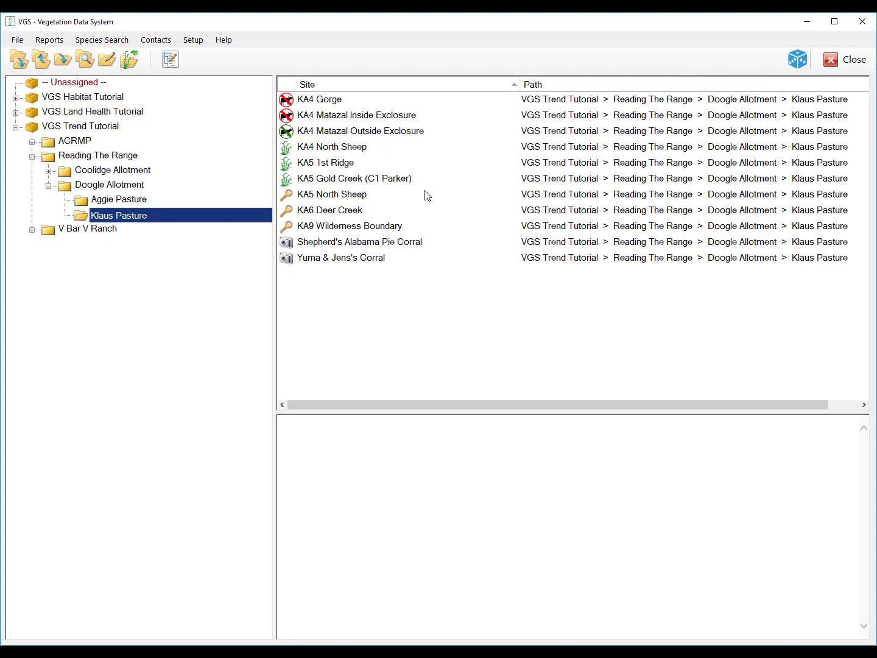
pyautogui.click(350, 149)
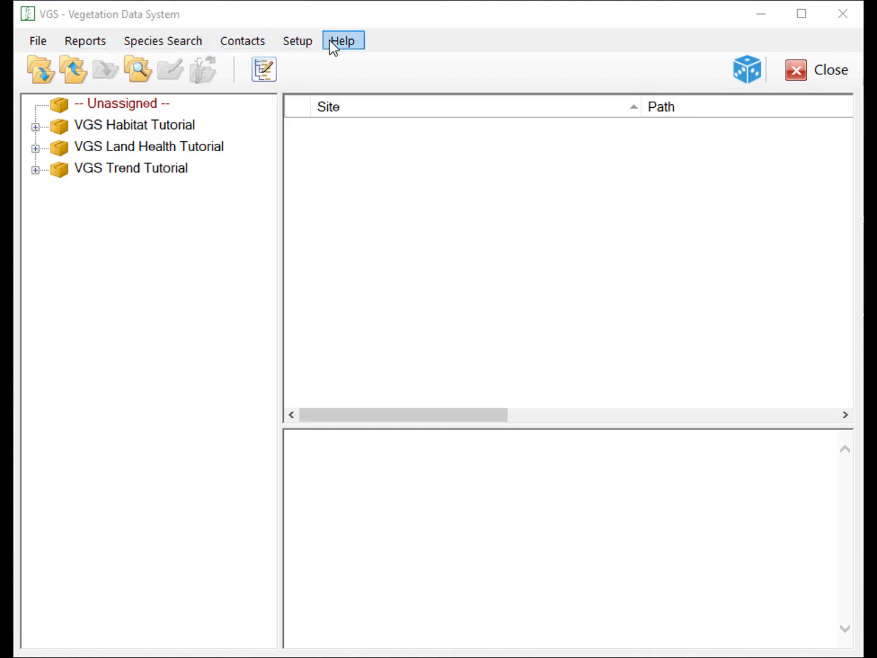
# View the database information showing the file location, connection string and size, and close it.
pyautogui.click(38, 45)
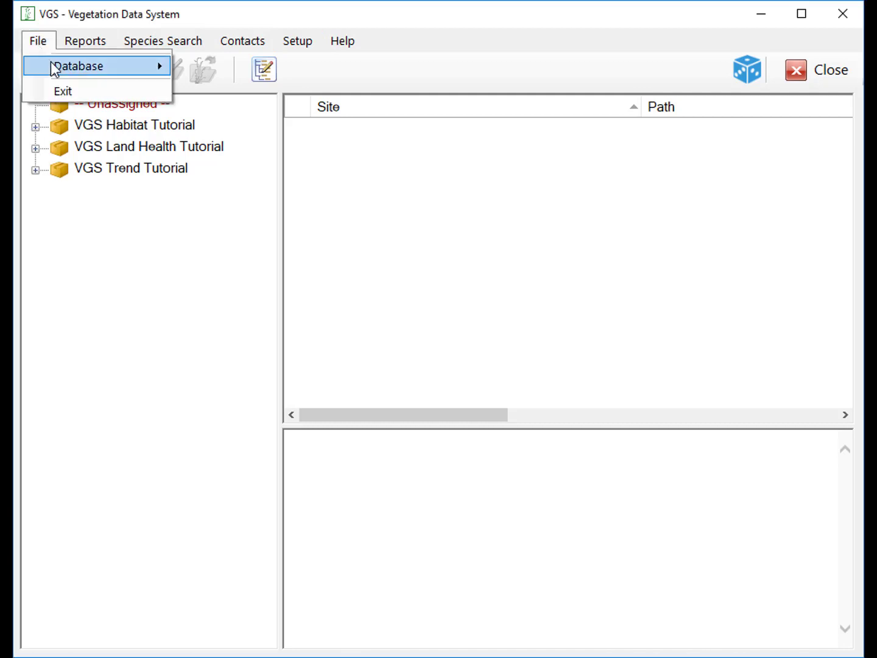
pyautogui.click(154, 68)
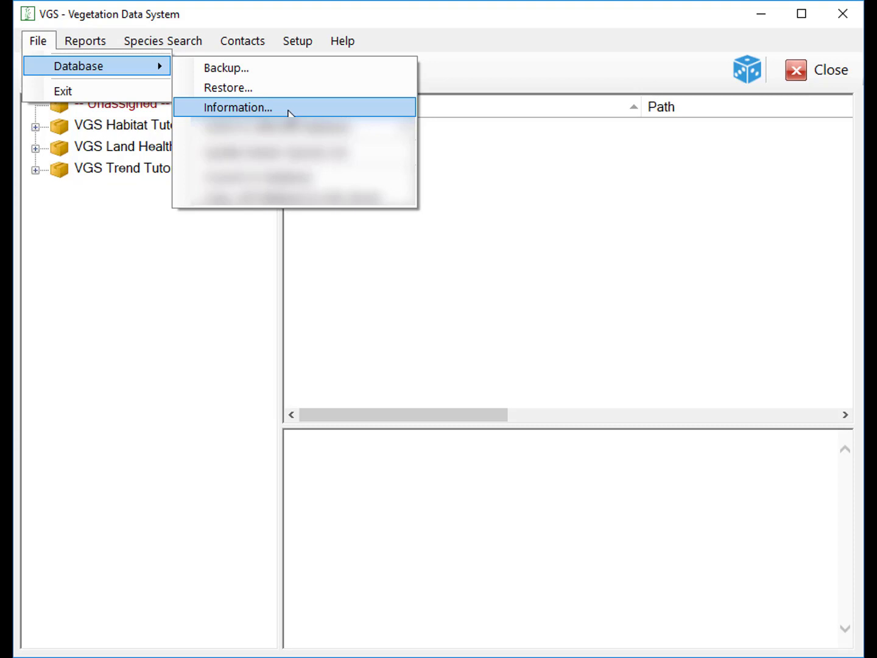
pyautogui.click(289, 114)
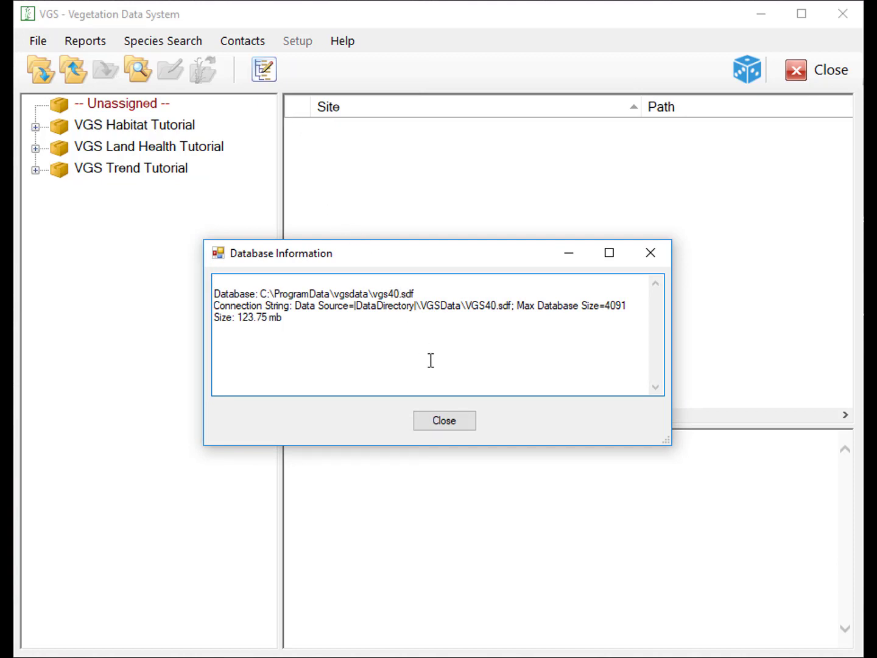
pyautogui.click(449, 425)
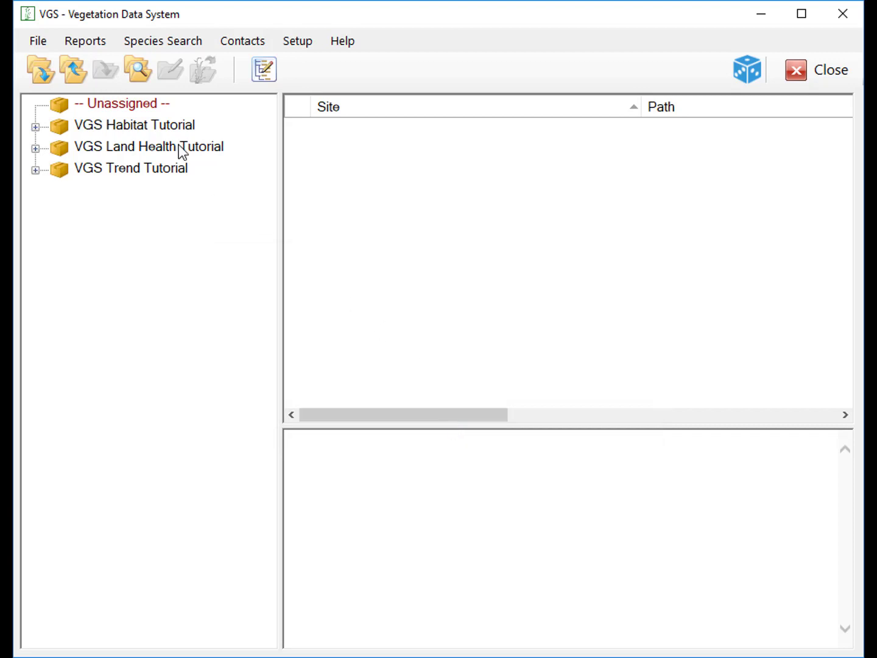
# Open the master species list search, switch its search column to Common Name and to Species Name, and close it.
pyautogui.click(96, 41)
pyautogui.moveTo(109, 65)
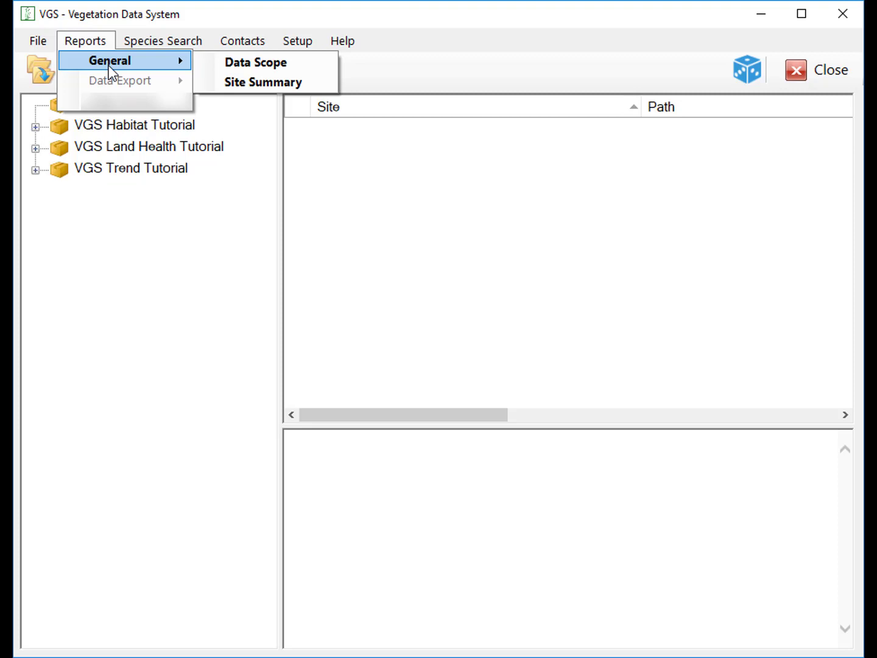
pyautogui.moveTo(140, 40)
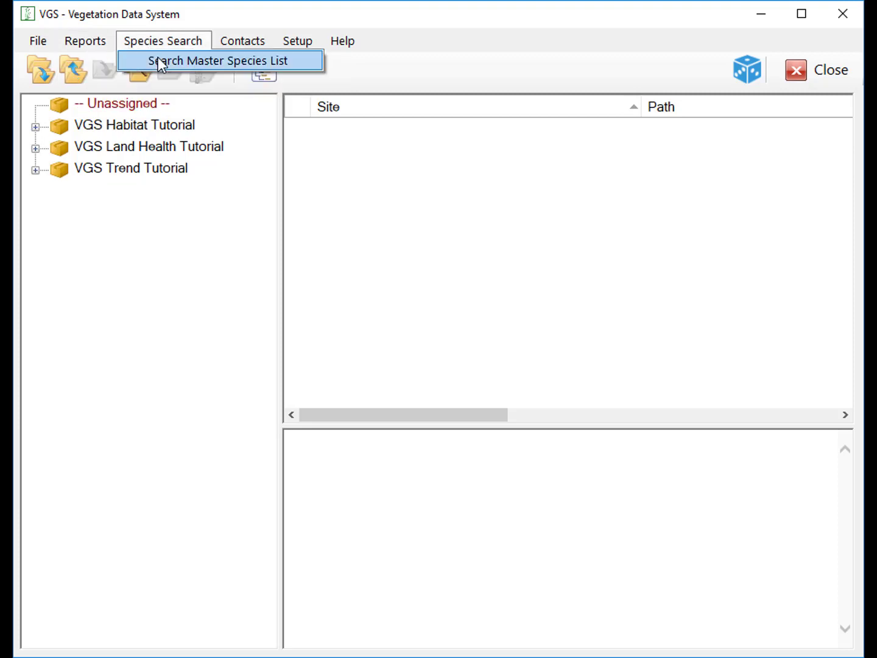
pyautogui.click(158, 60)
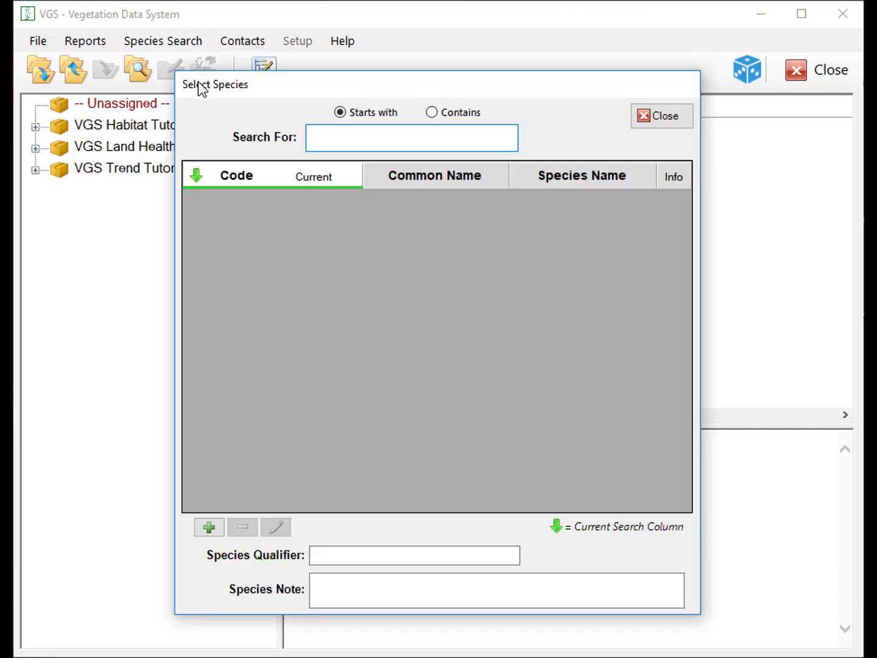
pyautogui.click(405, 182)
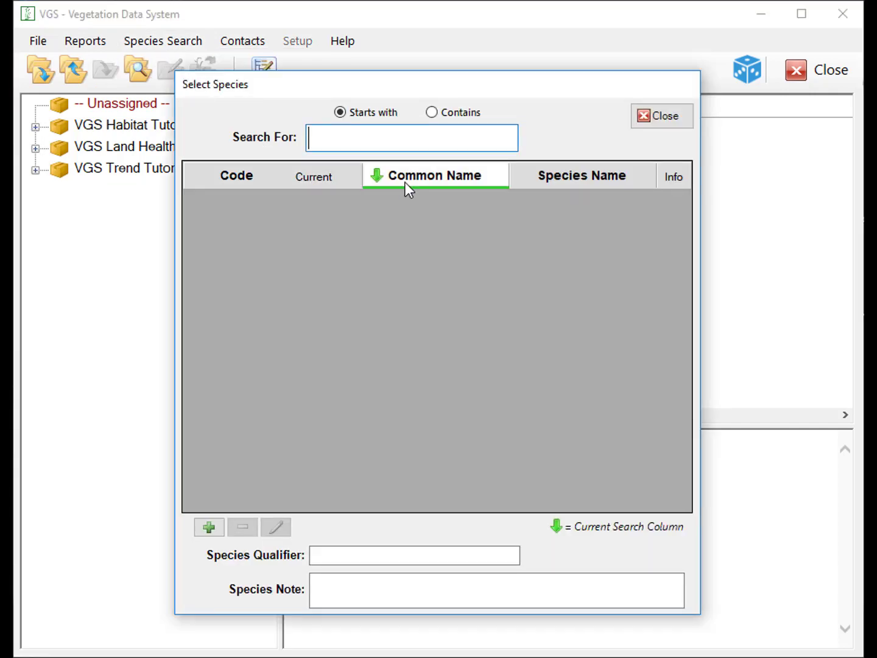
pyautogui.click(572, 175)
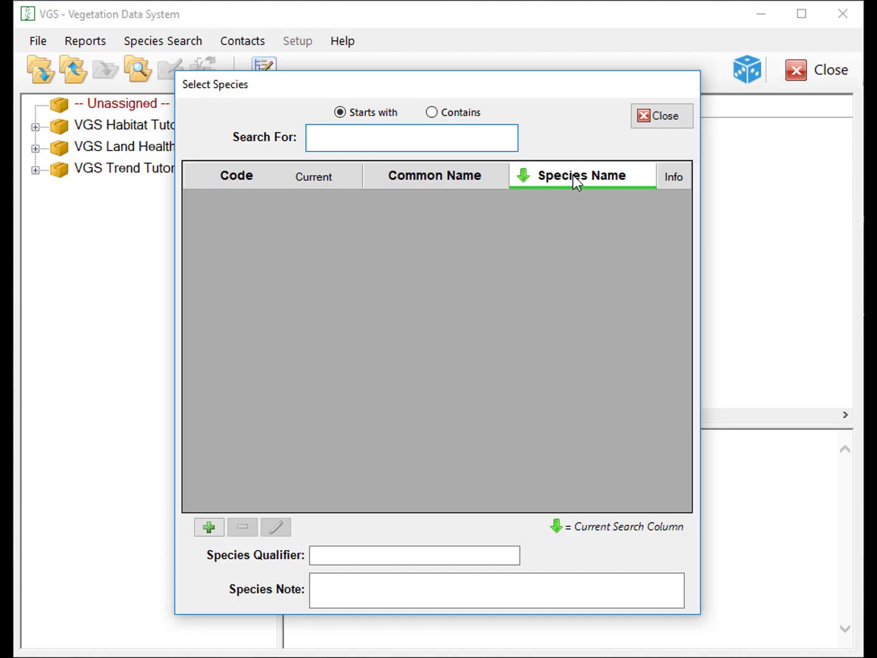
pyautogui.click(648, 120)
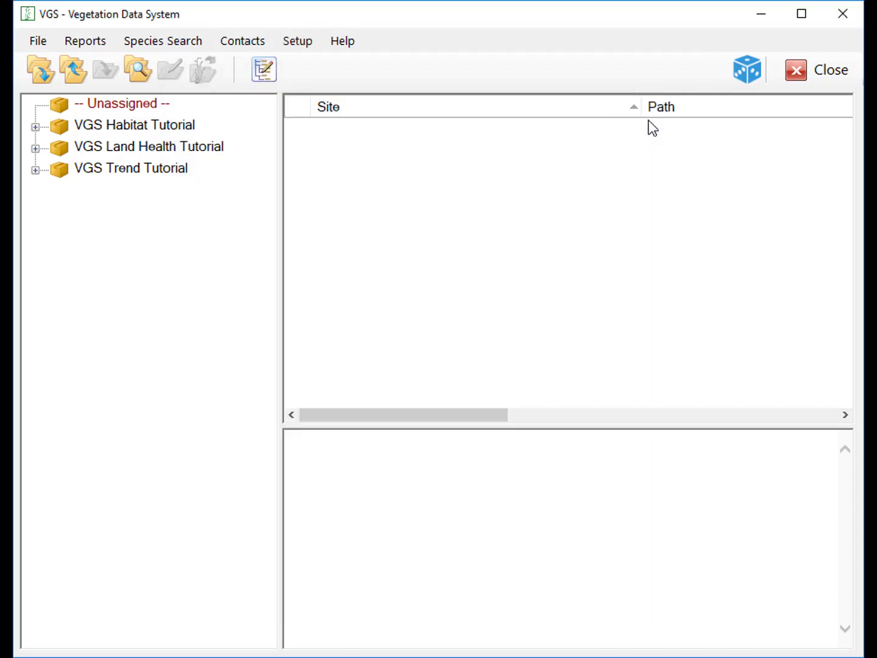
# Open the About VGS information, read through its credits and license text to the end, and close it.
pyautogui.click(252, 44)
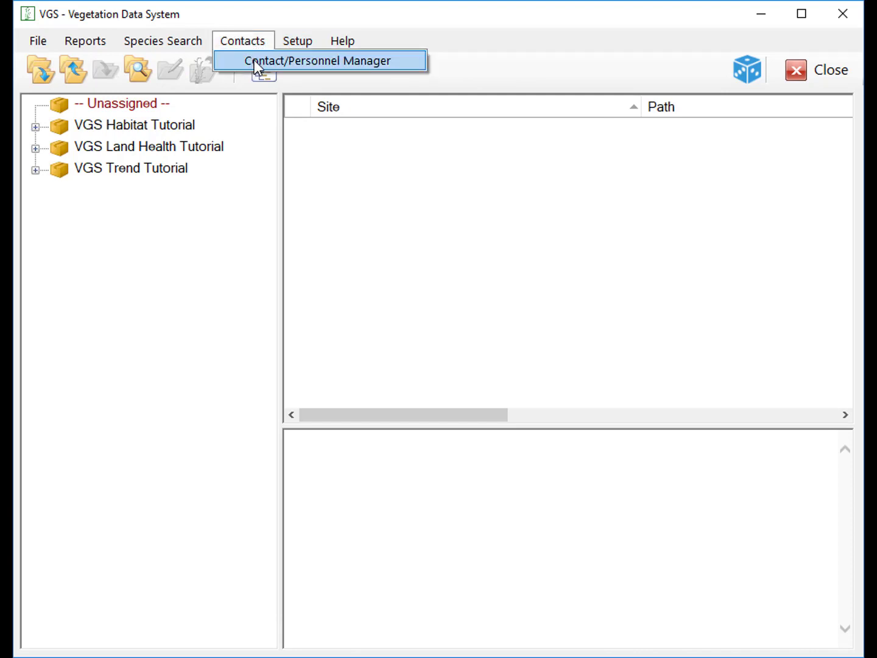
pyautogui.moveTo(283, 40)
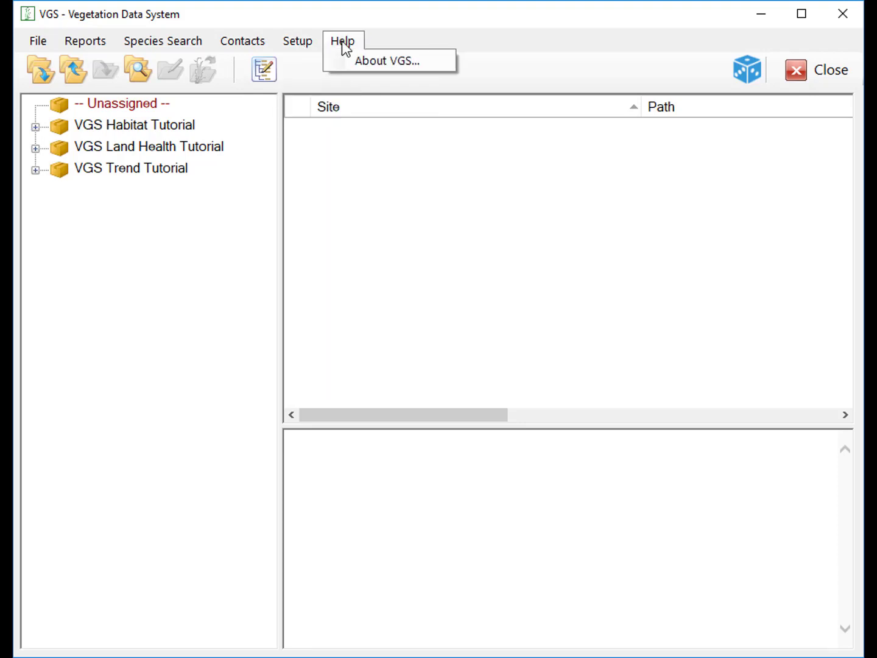
pyautogui.click(357, 61)
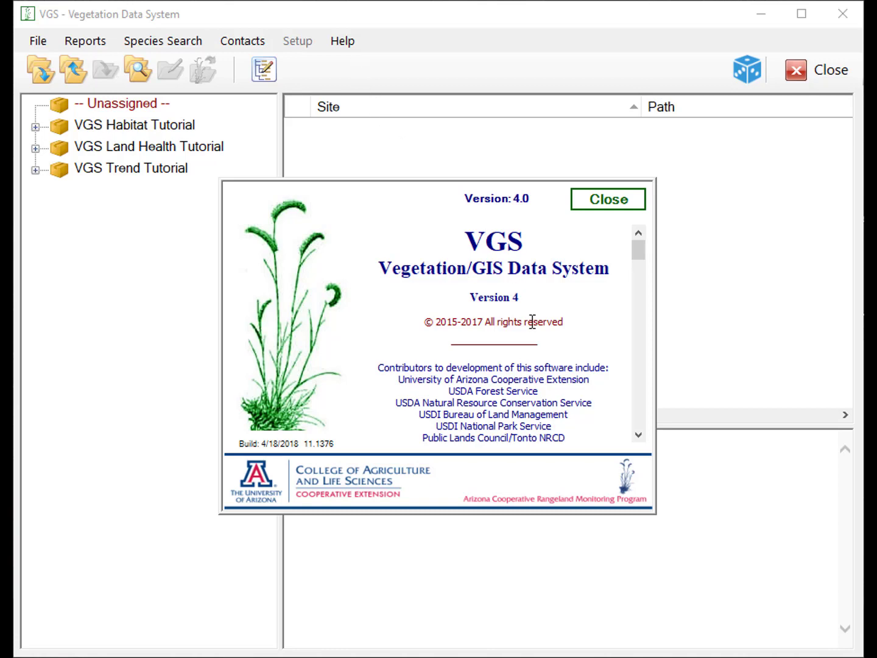
pyautogui.scroll(-4, 533, 319)
pyautogui.scroll(-14, 533, 321)
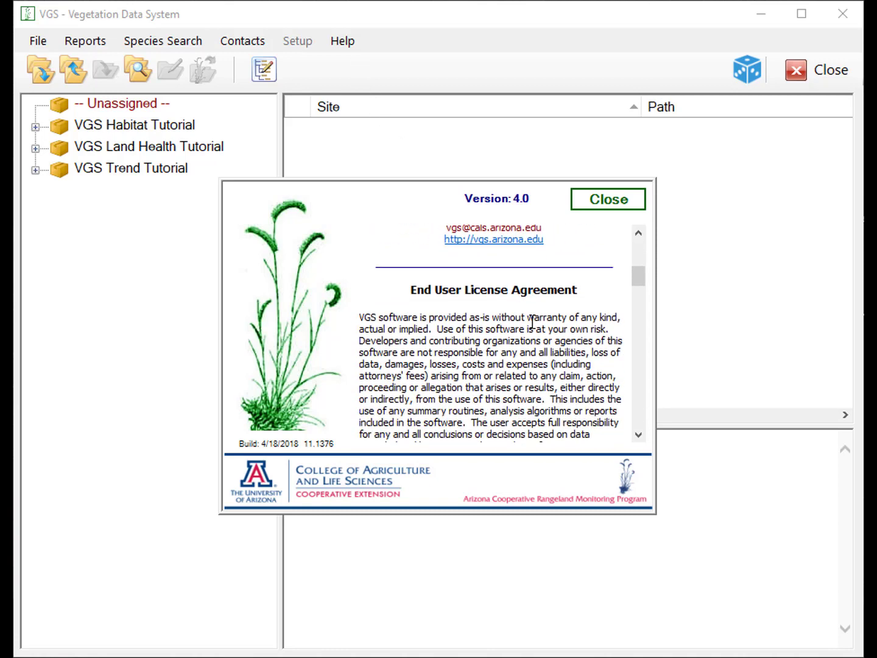
pyautogui.scroll(-14, 532, 321)
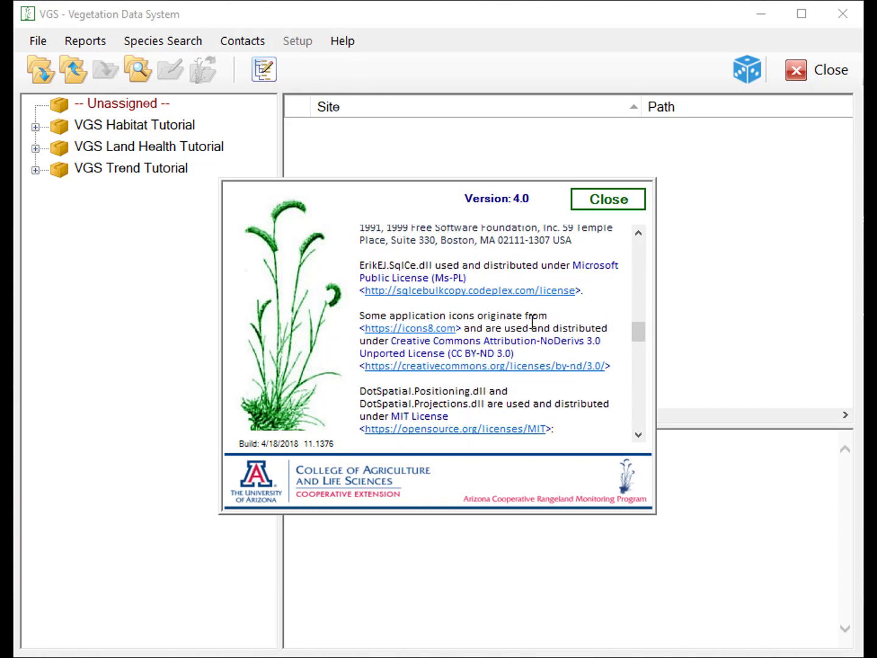
pyautogui.scroll(-8, 532, 321)
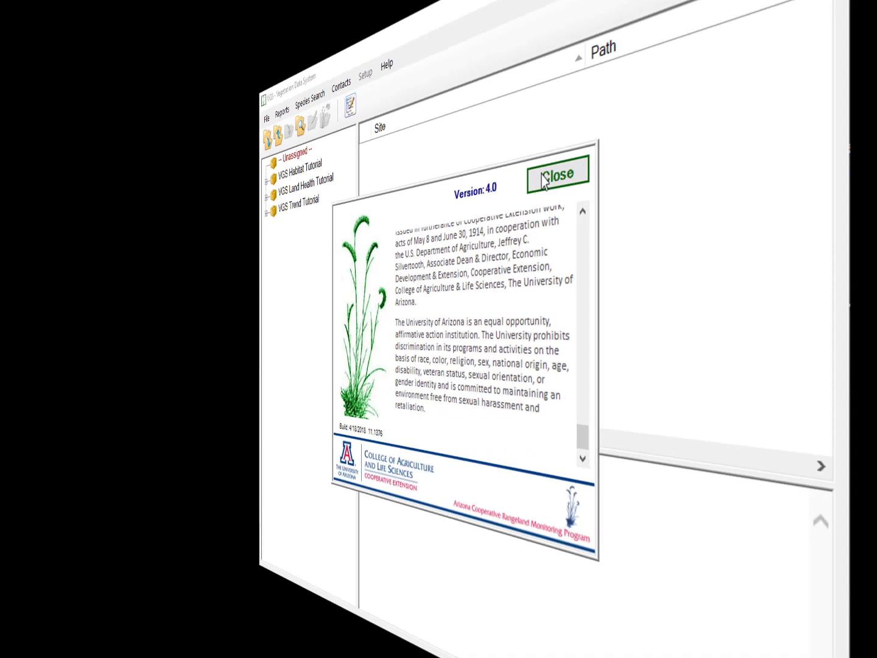
pyautogui.click(544, 178)
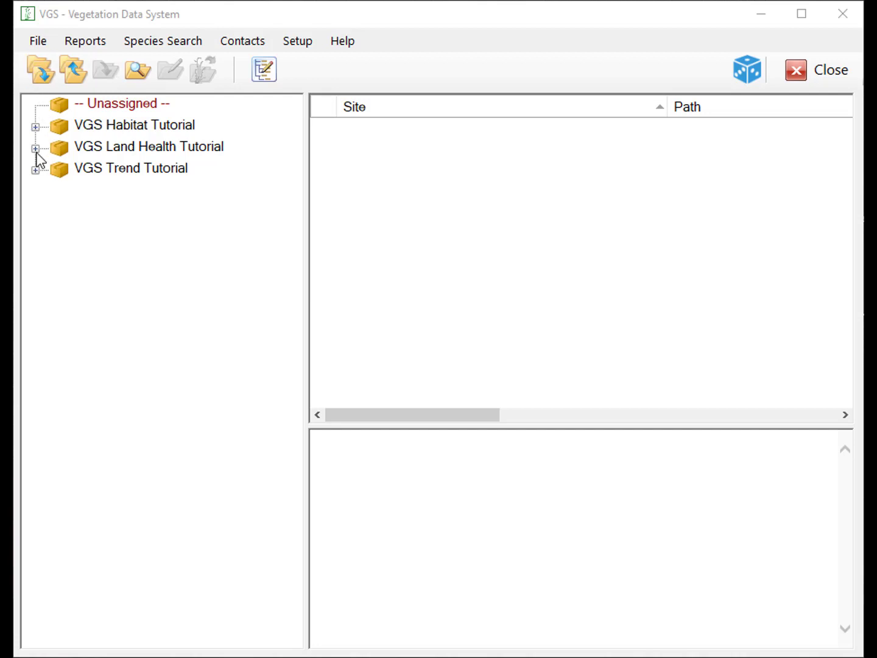
# Expand VGS Land Health Tutorial and VGS Trend Tutorial with all their subfolders, and collapse the whole folder tree.
pyautogui.click(88, 150)
pyautogui.click(43, 70)
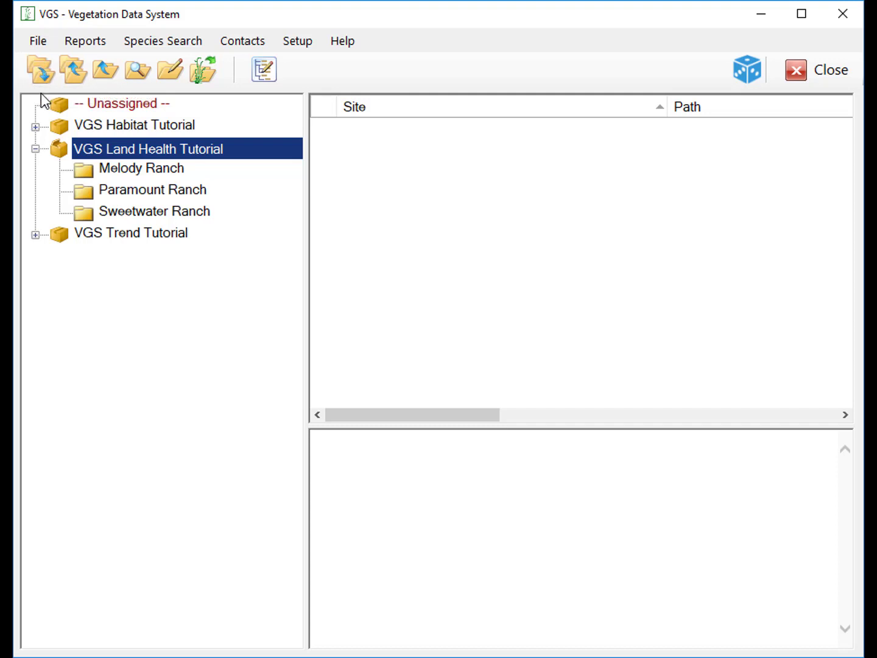
pyautogui.click(85, 235)
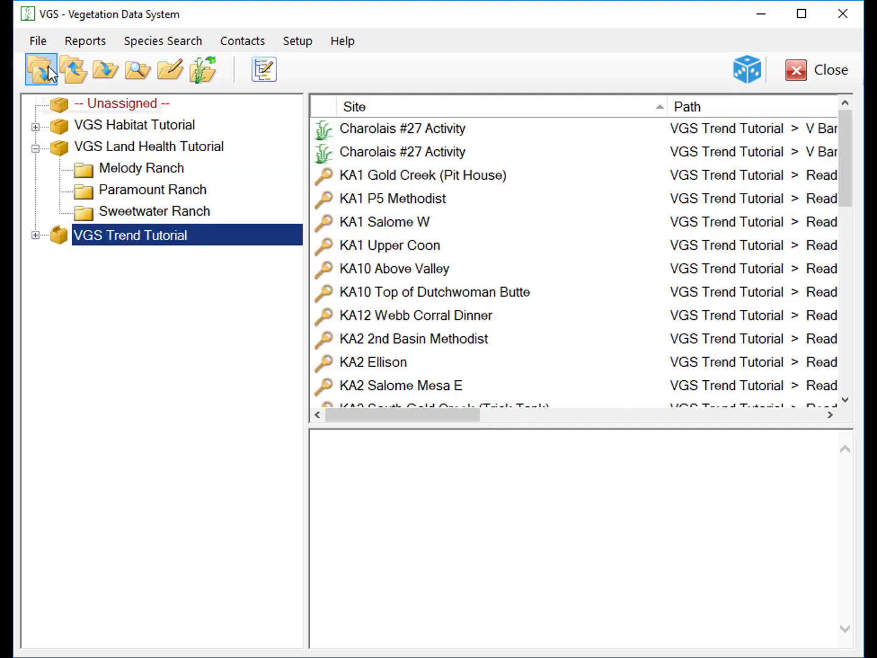
pyautogui.click(48, 73)
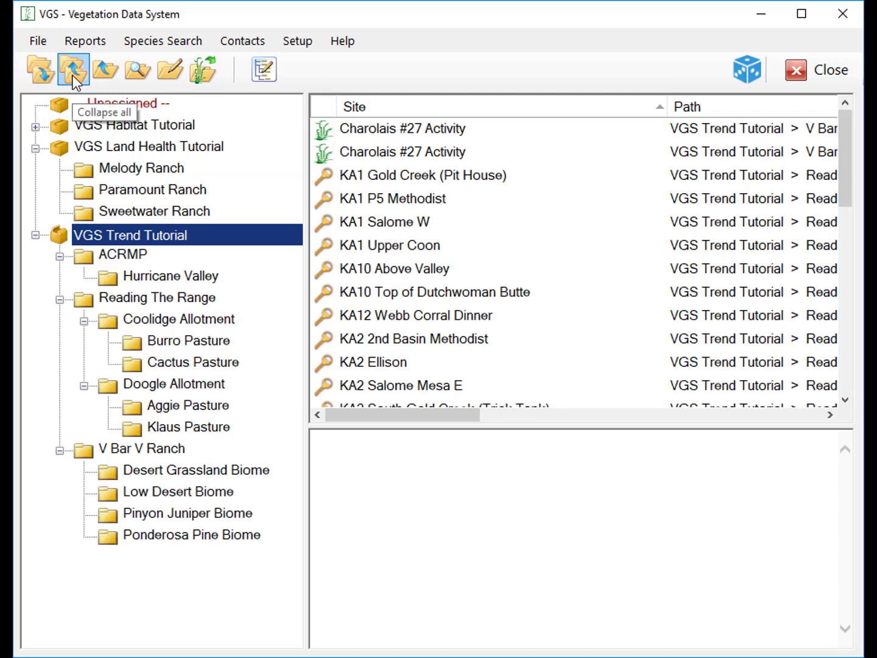
pyautogui.click(72, 75)
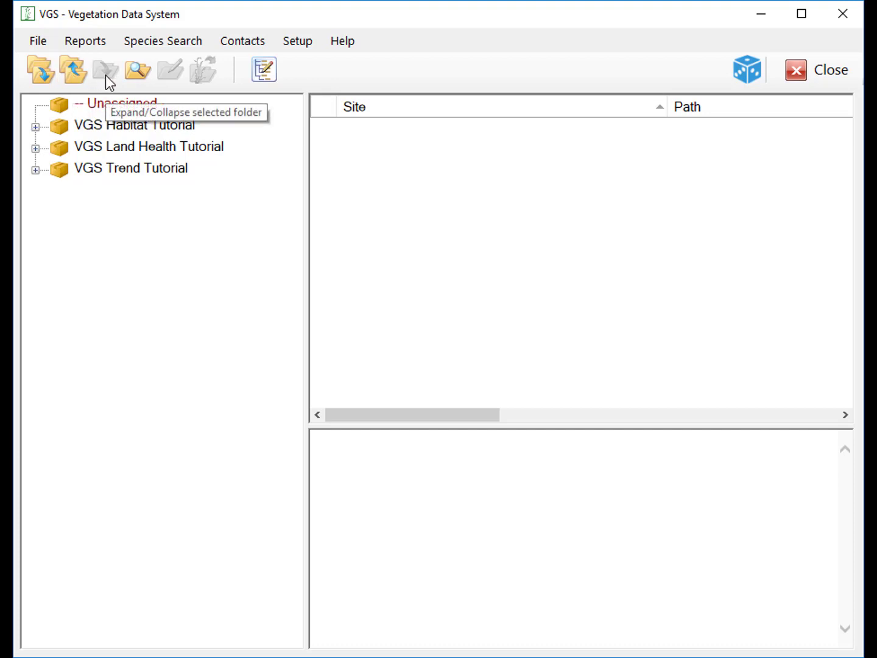
# Expand and collapse only the selected VGS Habitat Tutorial folder, and clear the folder selection.
pyautogui.click(99, 125)
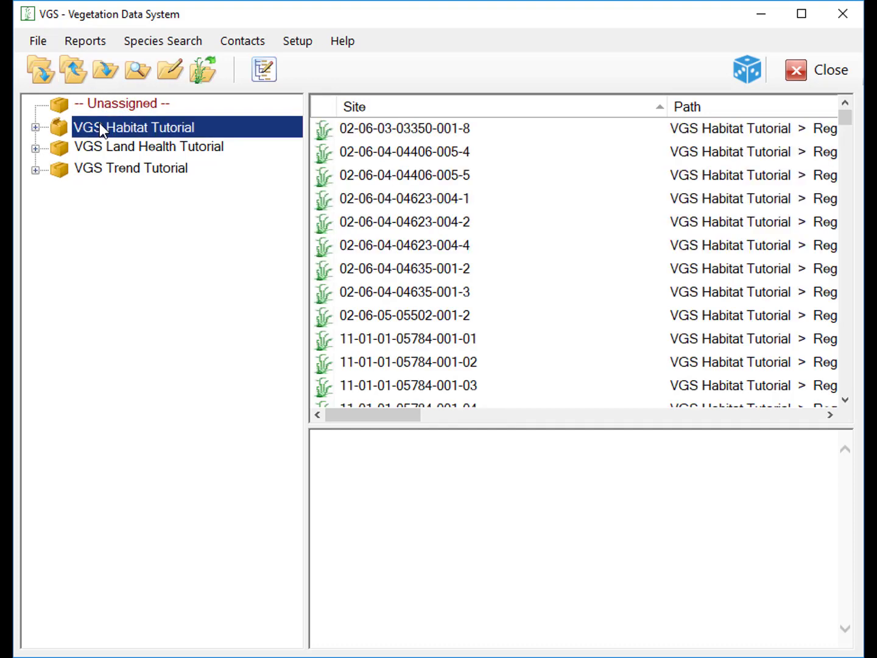
pyautogui.click(113, 81)
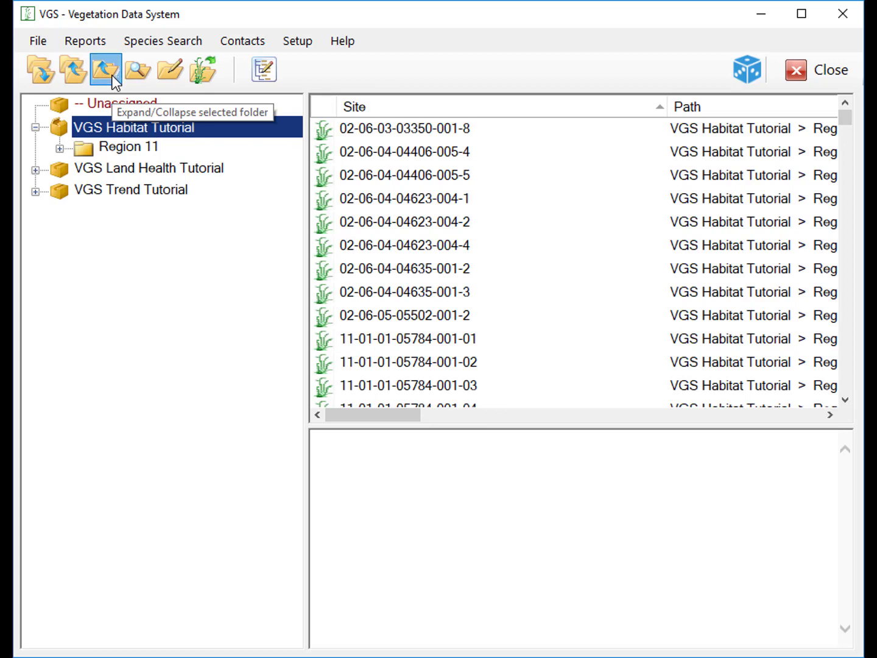
pyautogui.click(112, 79)
pyautogui.click(105, 217)
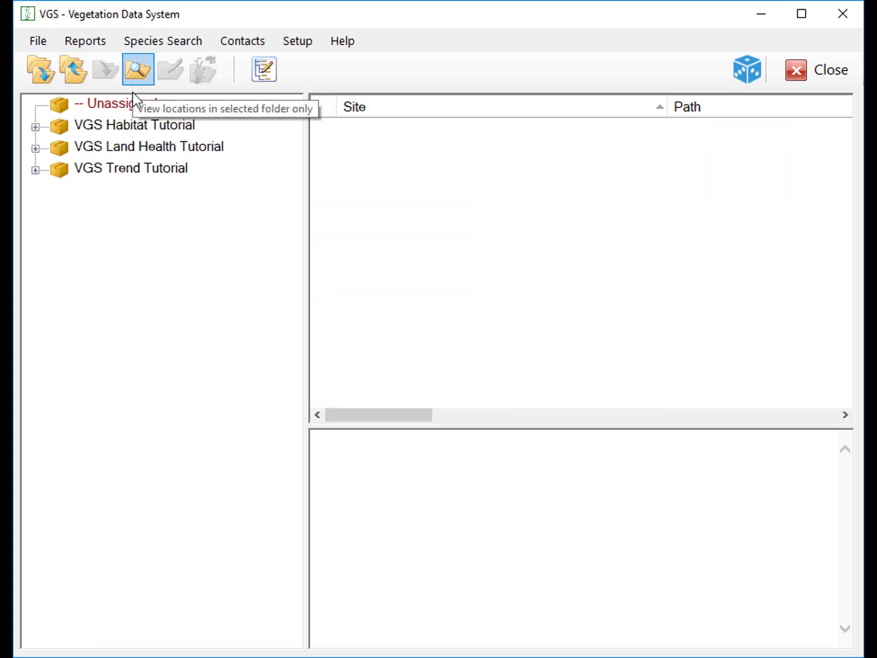
# Select VGS Habitat Tutorial, limit the site list to locations in the selected folder only, and turn that limit off again.
pyautogui.click(139, 127)
pyautogui.click(139, 68)
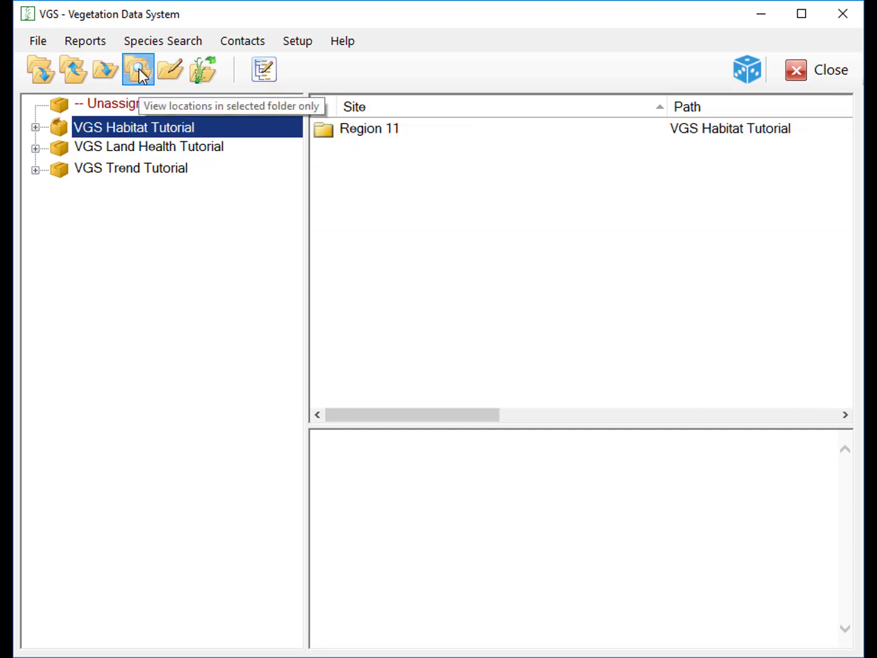
pyautogui.click(139, 69)
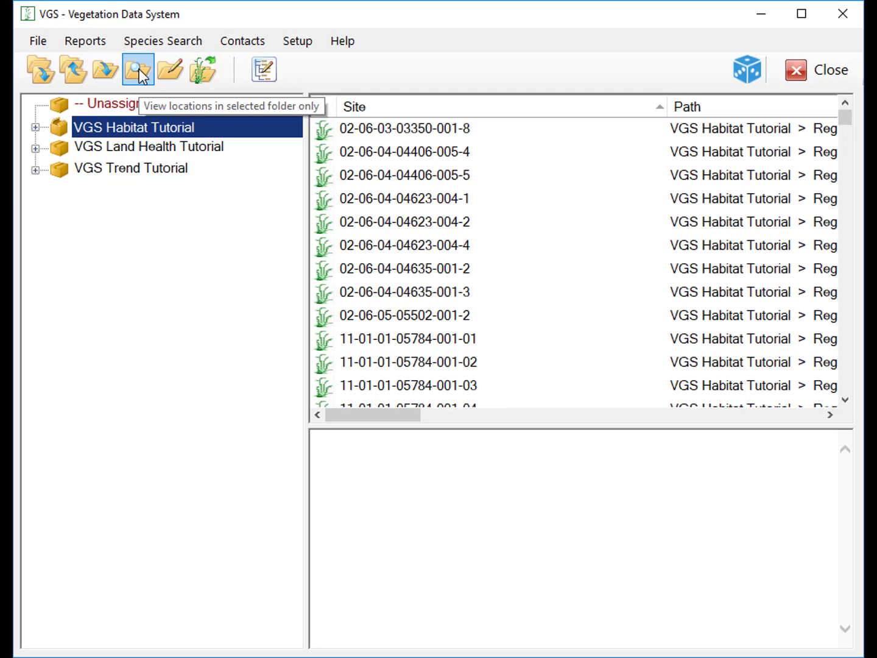
# Open the classification metadata of the VGS Habitat Tutorial folder and close it without saving.
pyautogui.click(170, 70)
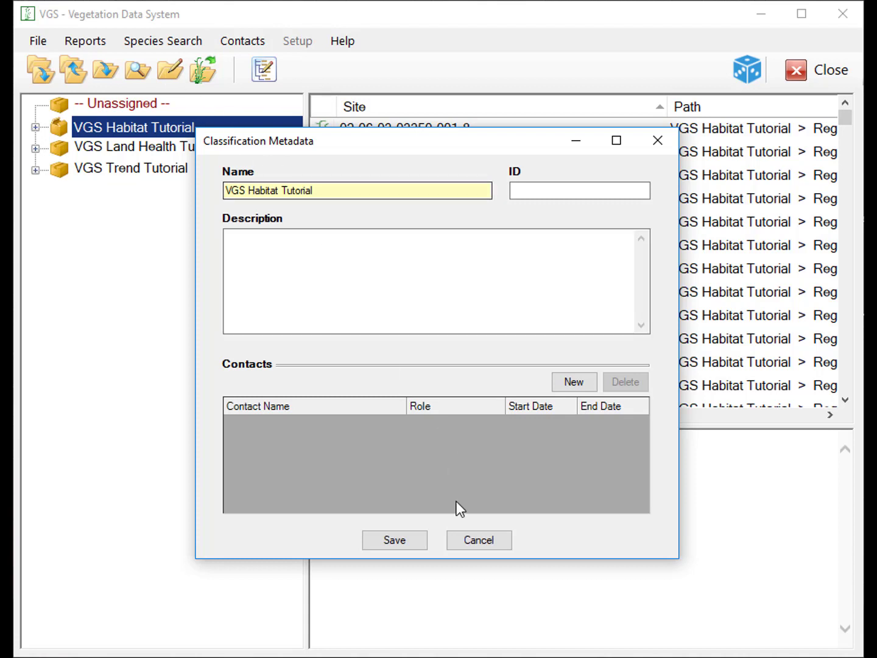
pyautogui.click(479, 540)
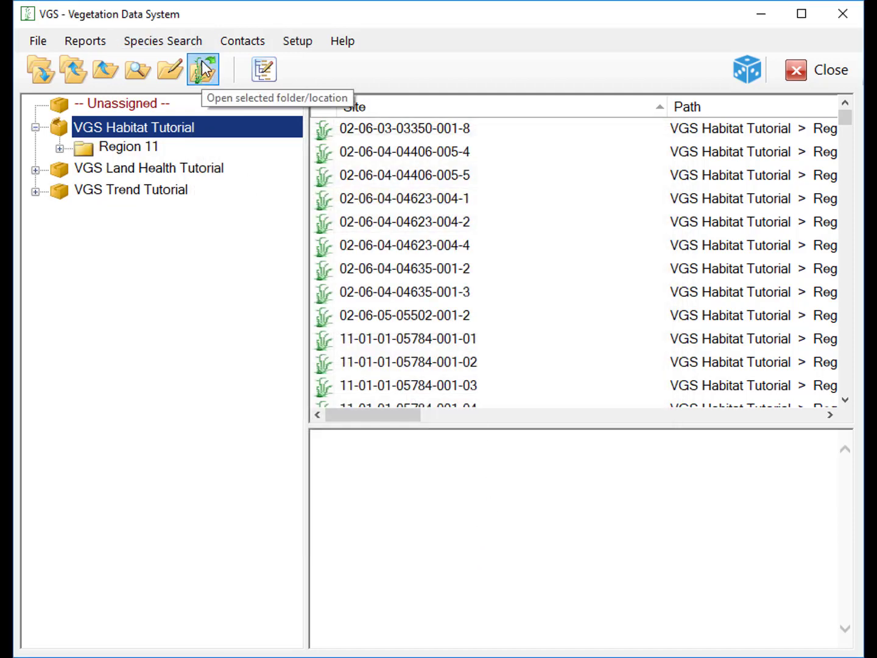
# Select the Region 11 folder under VGS Habitat Tutorial and open it to reveal its national forest subfolders.
pyautogui.click(168, 147)
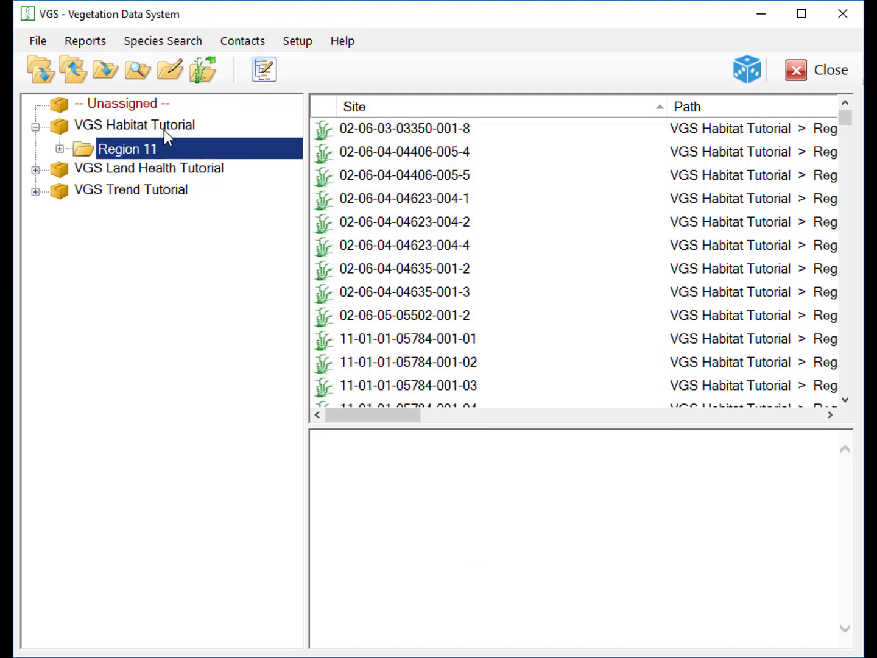
pyautogui.click(201, 78)
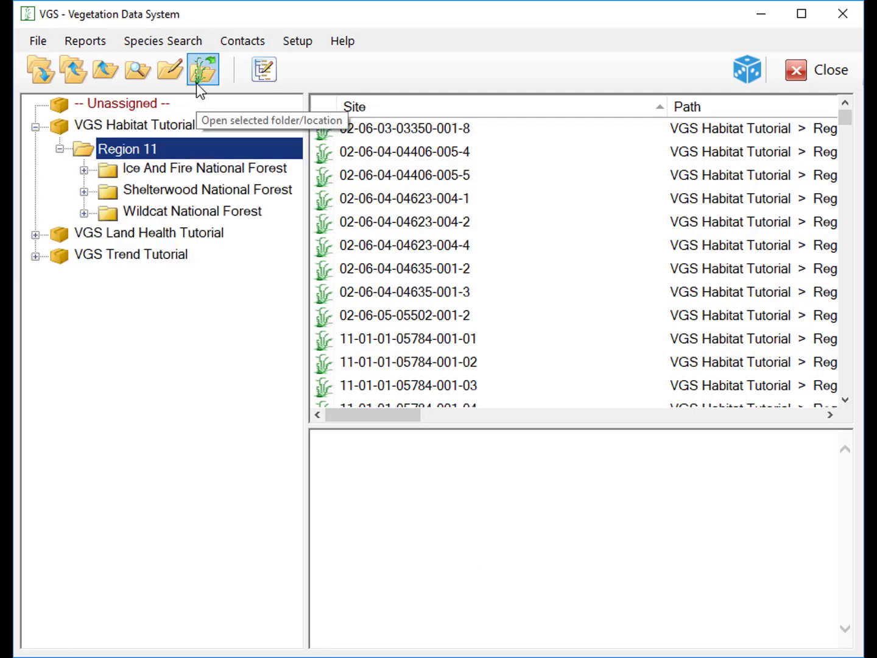
# Turn on editing mode for the folder tree and leave it again without changing any folder or location.
pyautogui.click(268, 76)
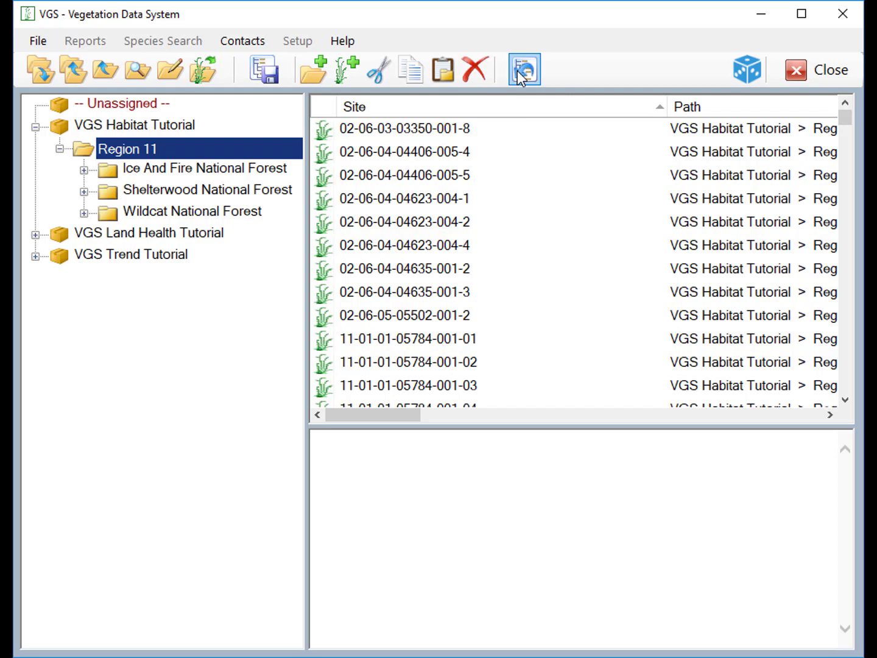
pyautogui.click(273, 78)
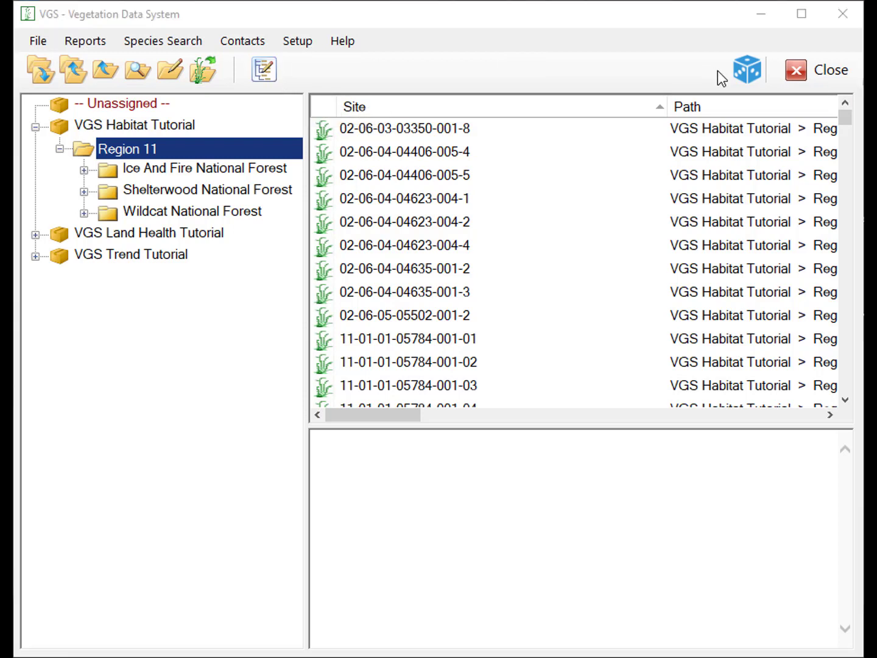
pyautogui.click(746, 67)
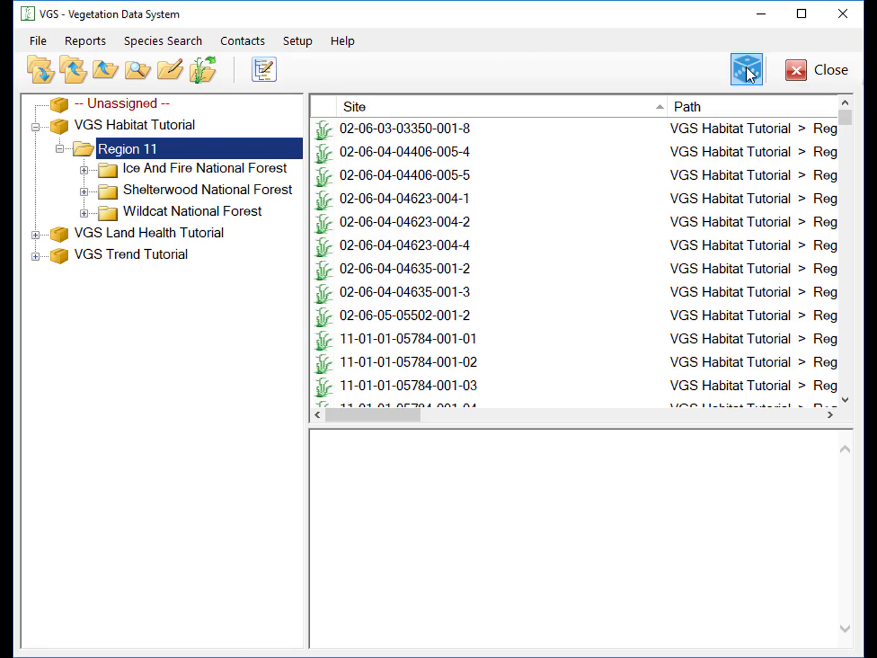